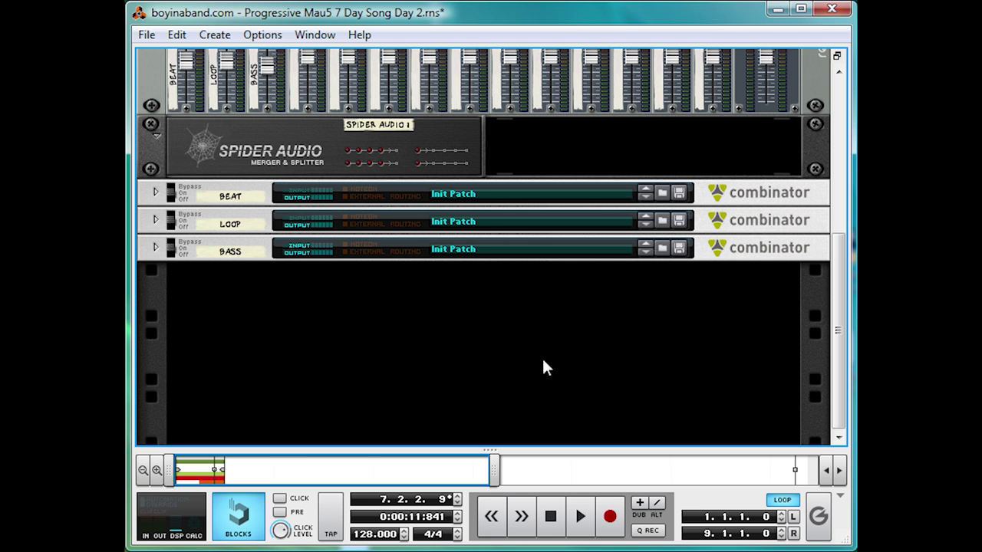
Step: Add a new Combinator to the rack and rename it Sub
right_click(517, 311)
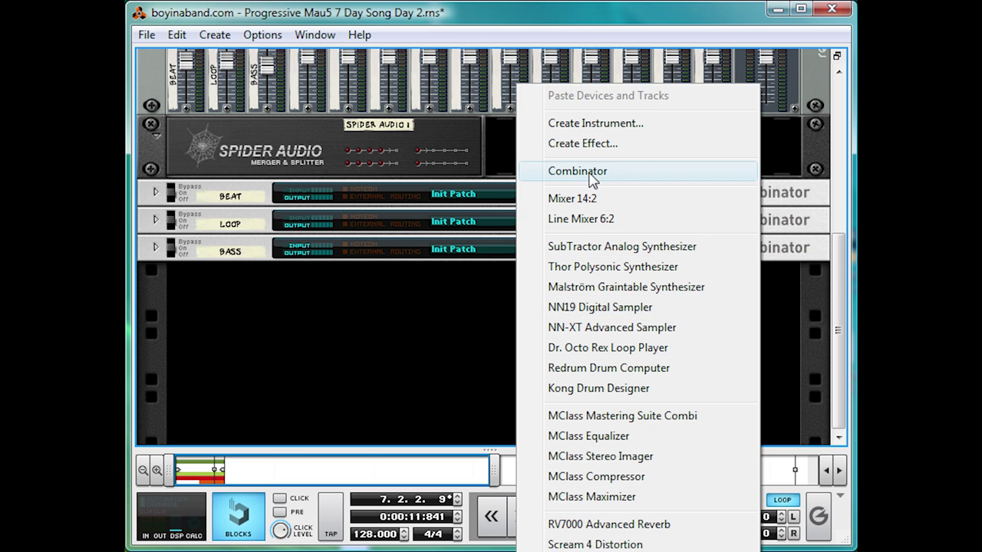
left_click(564, 169)
double_click(222, 280)
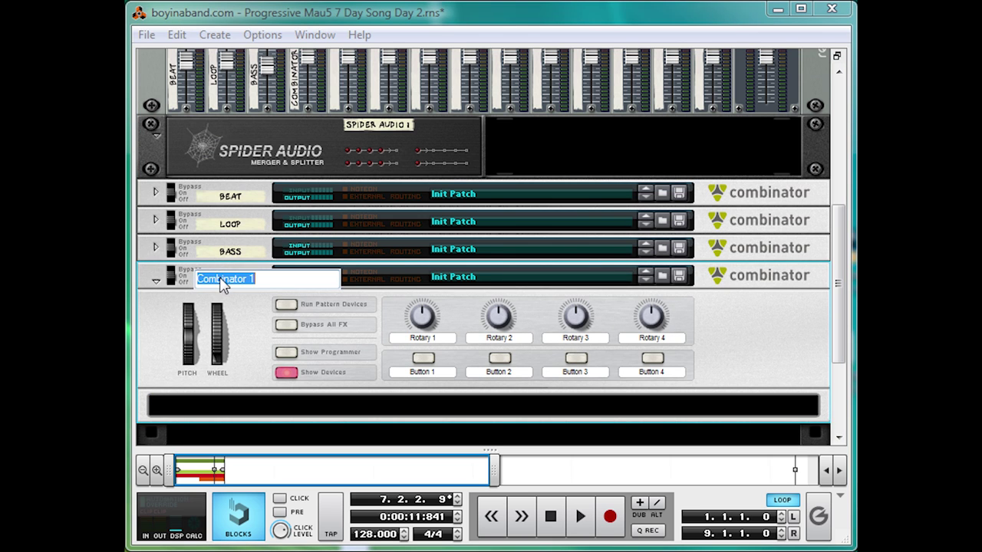
type("Sub")
key("Return")
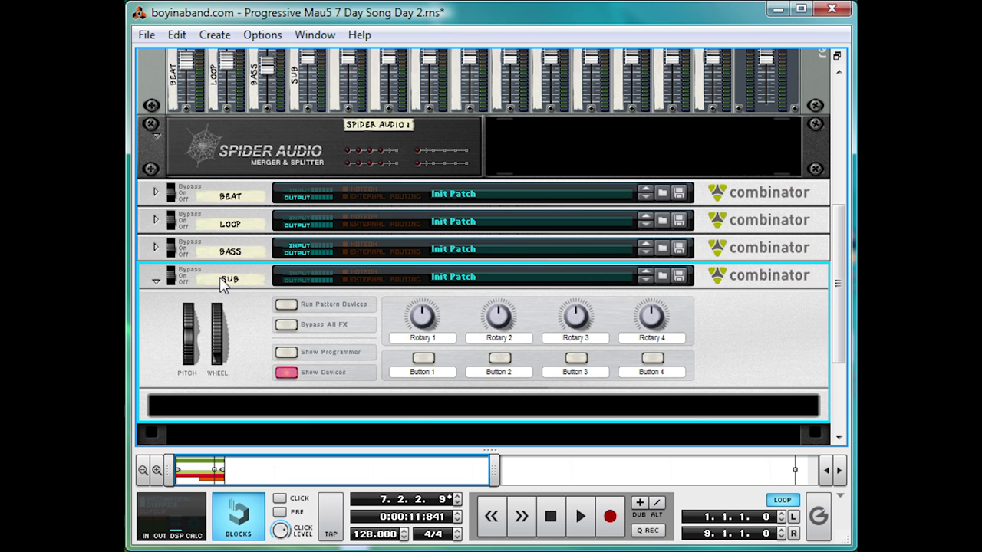
Step: Add a Thor synth inside Sub, reset it to Init Patch, and expand its programmer
right_click(392, 419)
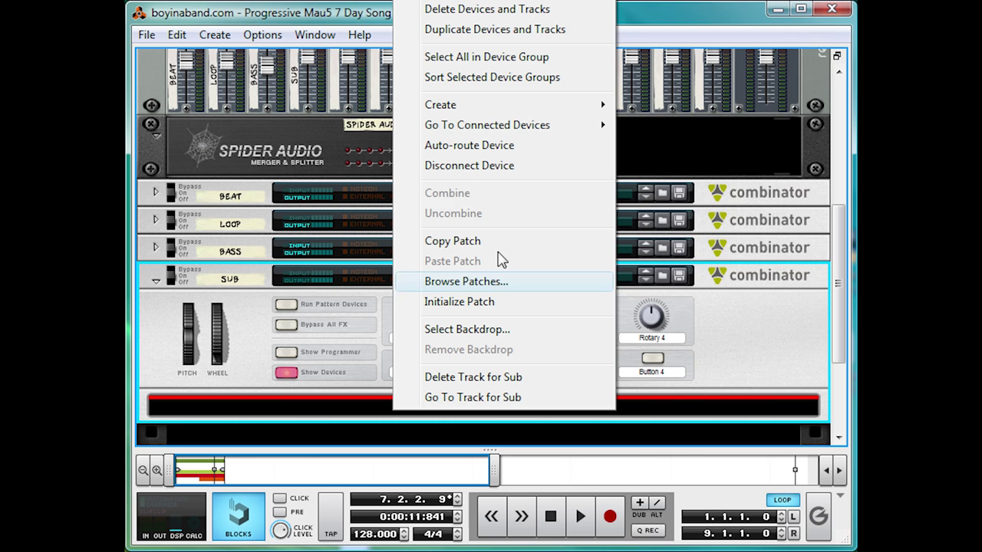
mouse_move(500, 106)
left_click(666, 252)
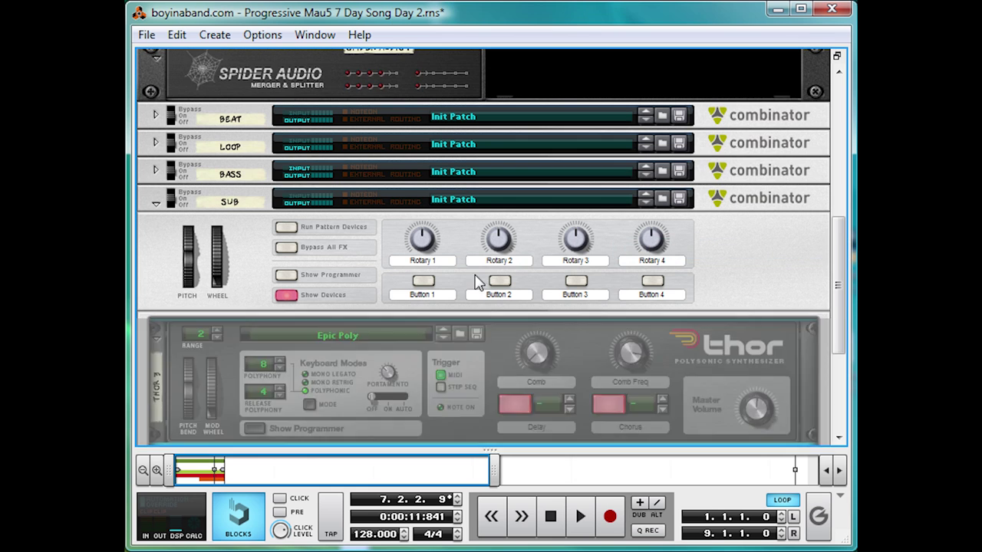
right_click(491, 296)
left_click(567, 547)
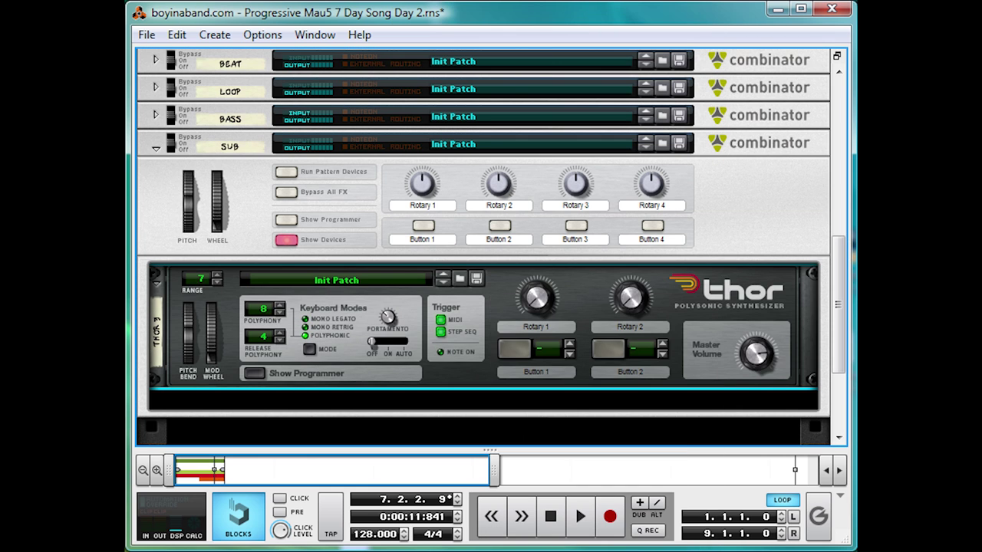
left_click(254, 369)
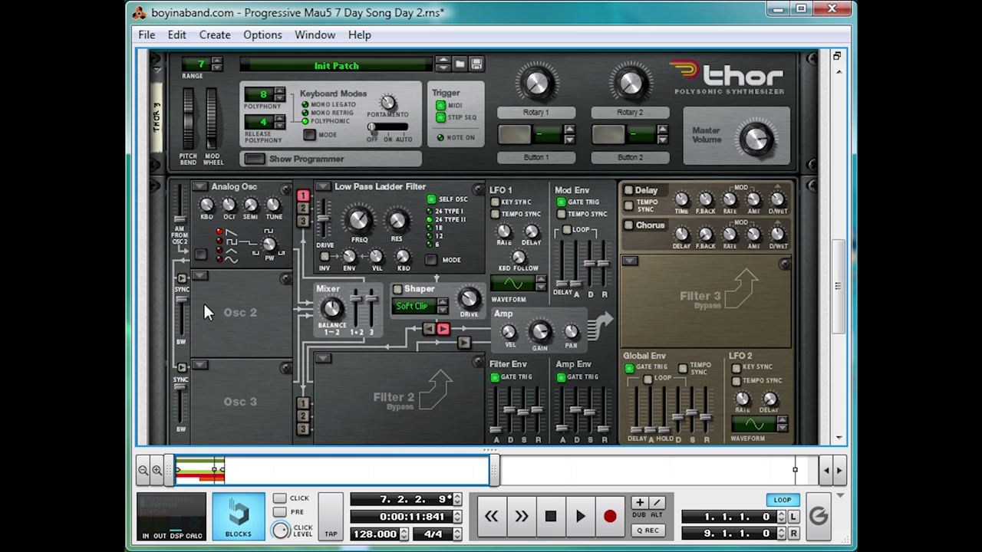
left_click(495, 451)
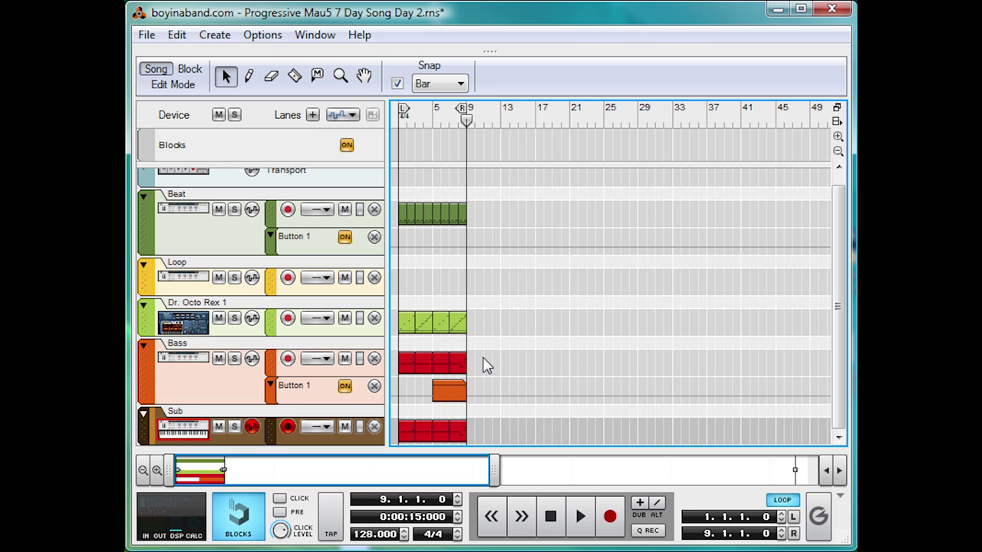
Step: Set Thor's oscillator 2 and 3 slots to Analog and lower oscillator 3 to octave 3
left_click_drag(485, 51, 449, 466)
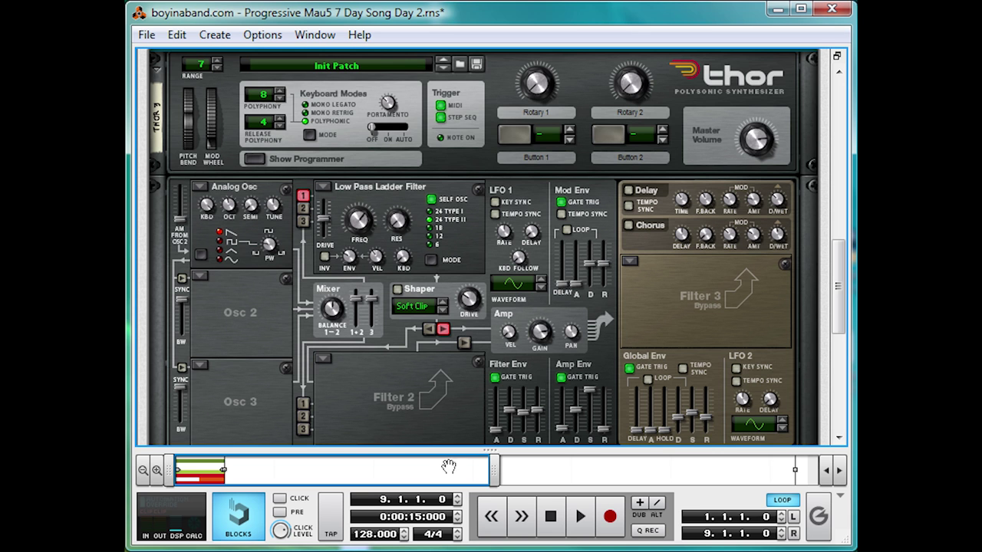
left_click(201, 276)
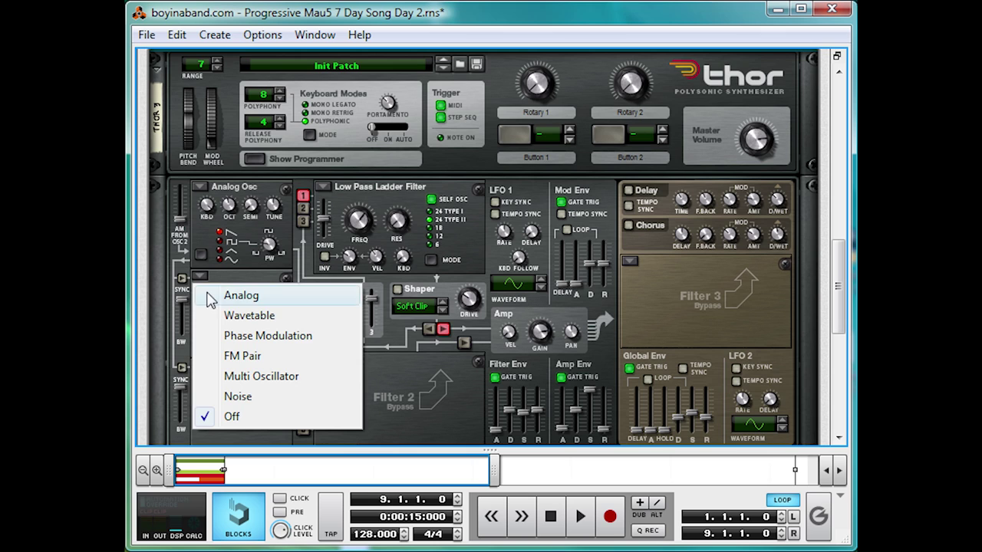
left_click(209, 293)
left_click(201, 366)
left_click(212, 386)
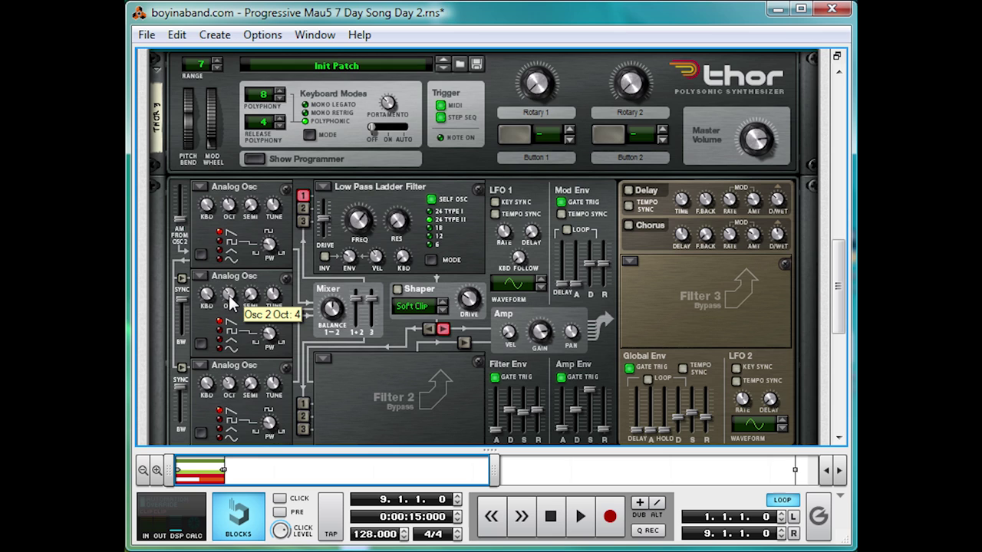
left_click_drag(228, 383, 225, 390)
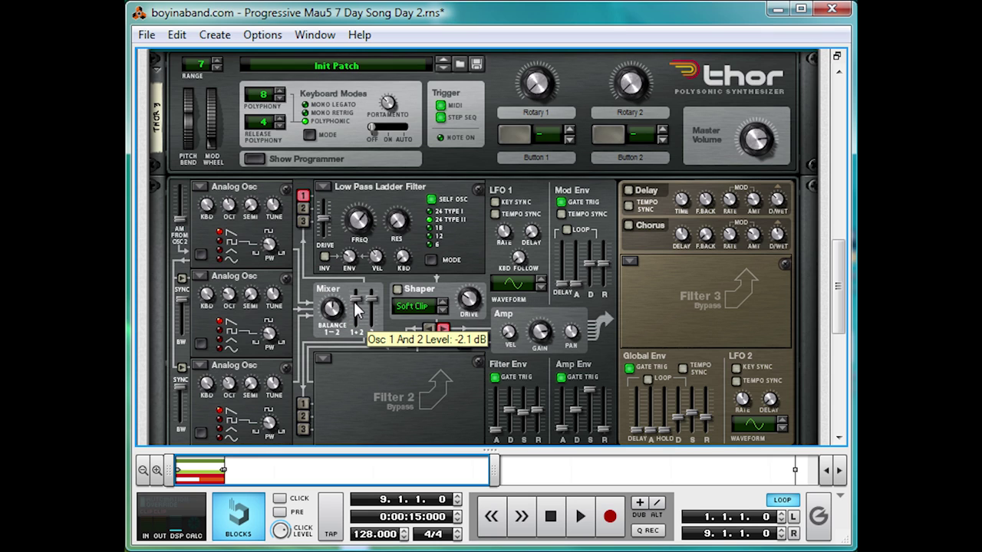
Step: Play the song from the beginning to hear the Sub synth, toggling the sequencer pane
scroll(353, 301, "up", 15)
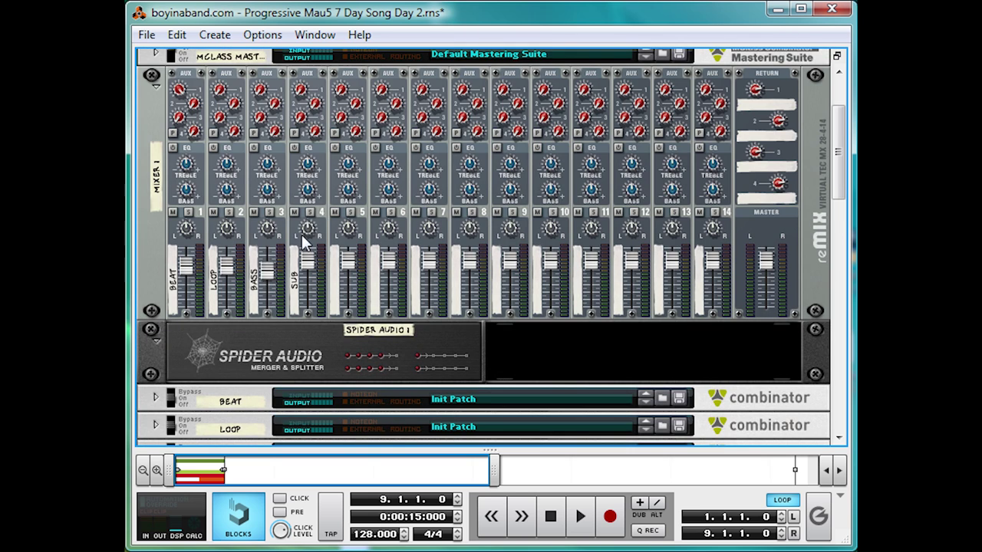
scroll(339, 237, "down", 15)
key("space")
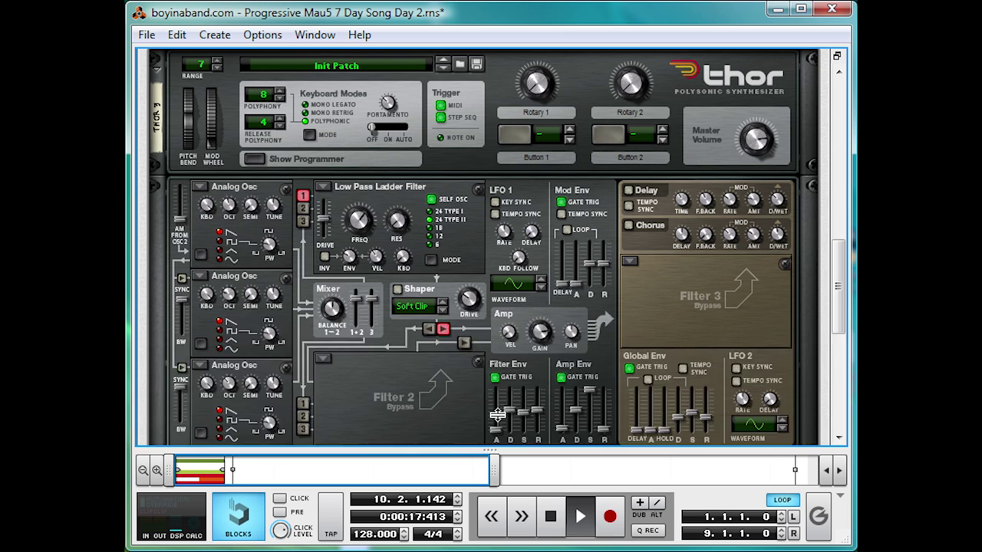
key("F5")
key("space")
key("KP_0")
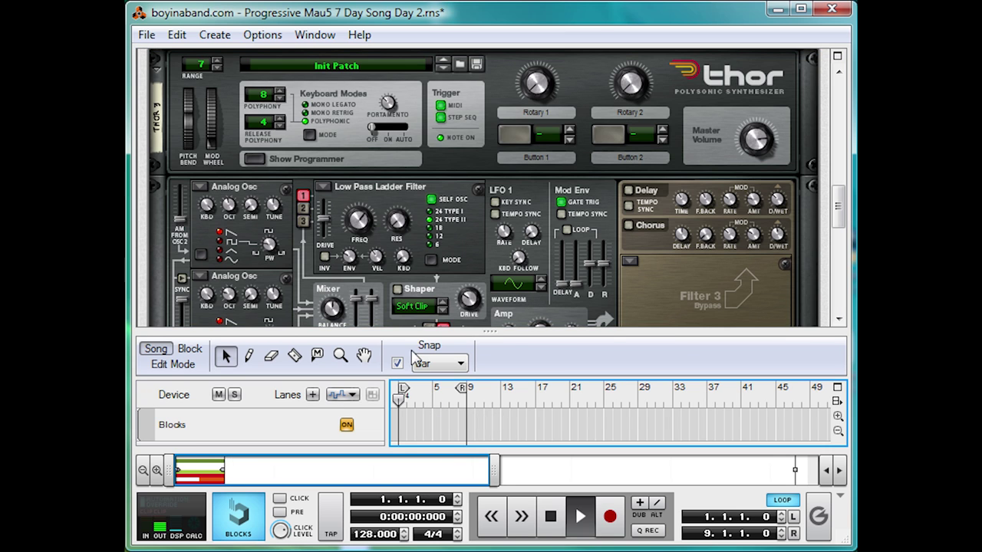
key("space")
key("F5")
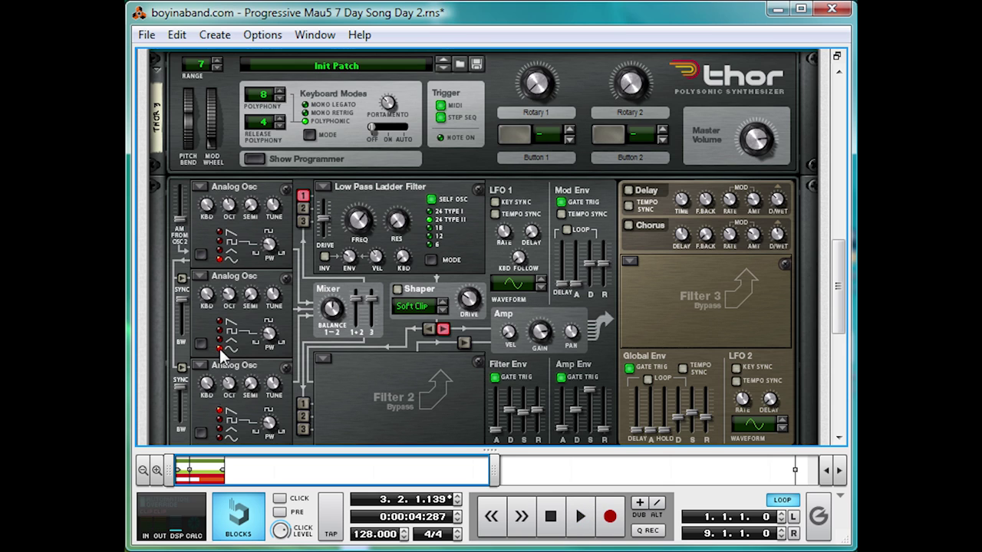
Step: Feed oscillators 2 and 3 into Filter 1 and lower the Osc 1+2 mix level to -8.6 dB
scroll(222, 355, "down", 2)
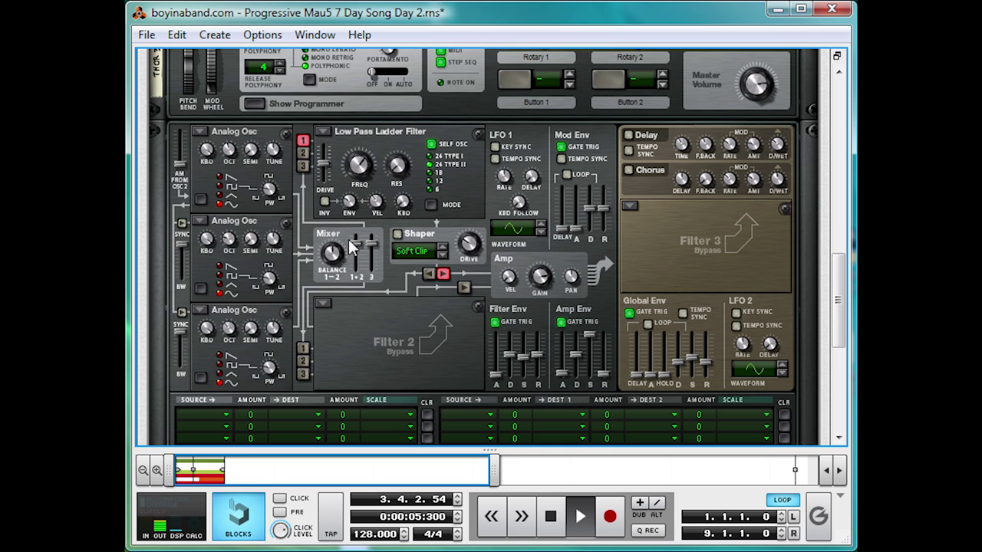
left_click(303, 154)
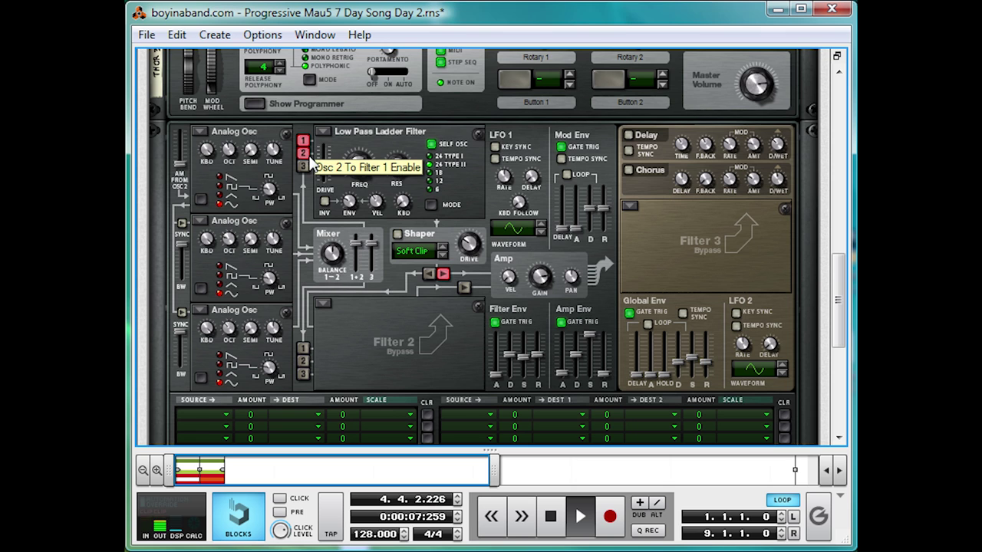
left_click(304, 166)
left_click_drag(351, 244, 354, 268)
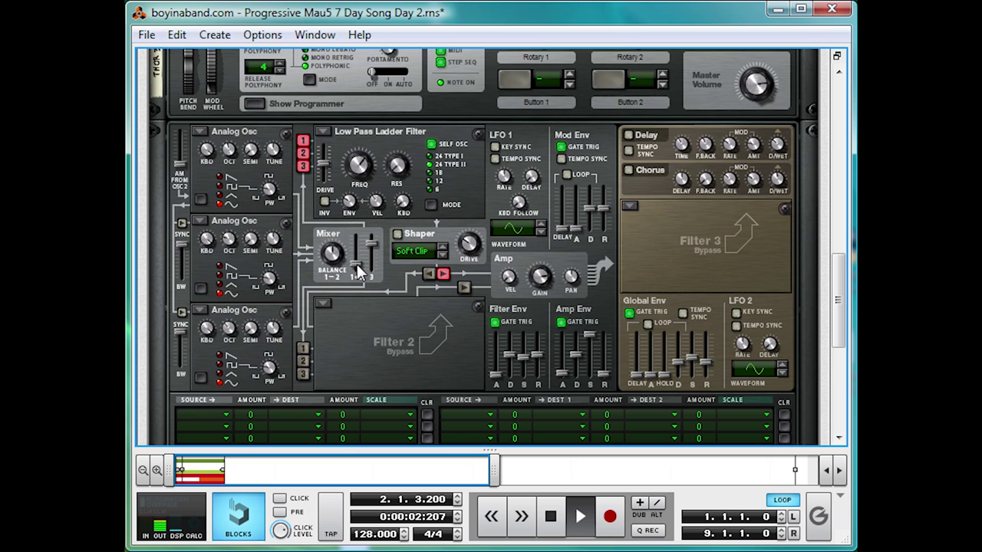
left_click_drag(359, 270, 357, 271)
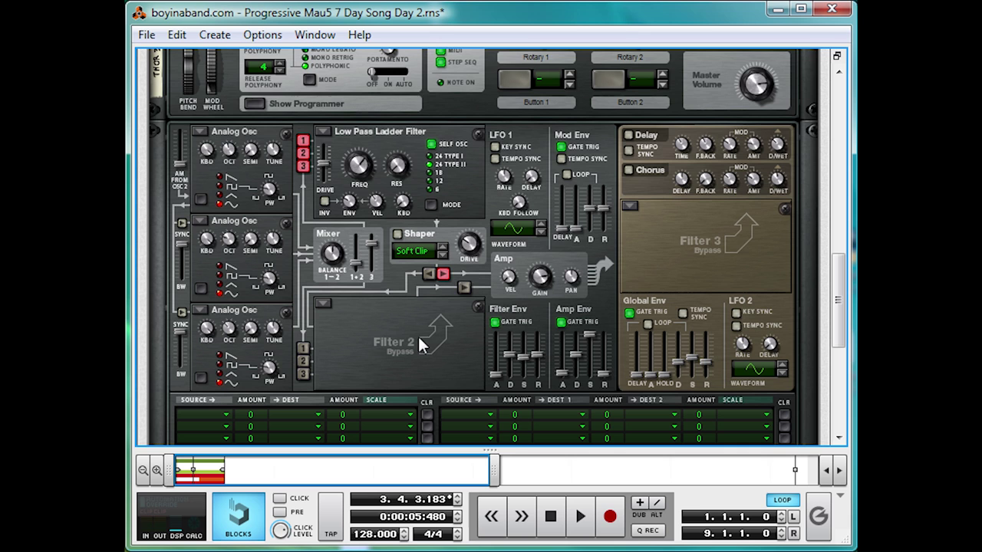
Step: Add an MClass Maximizer to the Sub combinator and raise its input gain
scroll(515, 248, "down", 3)
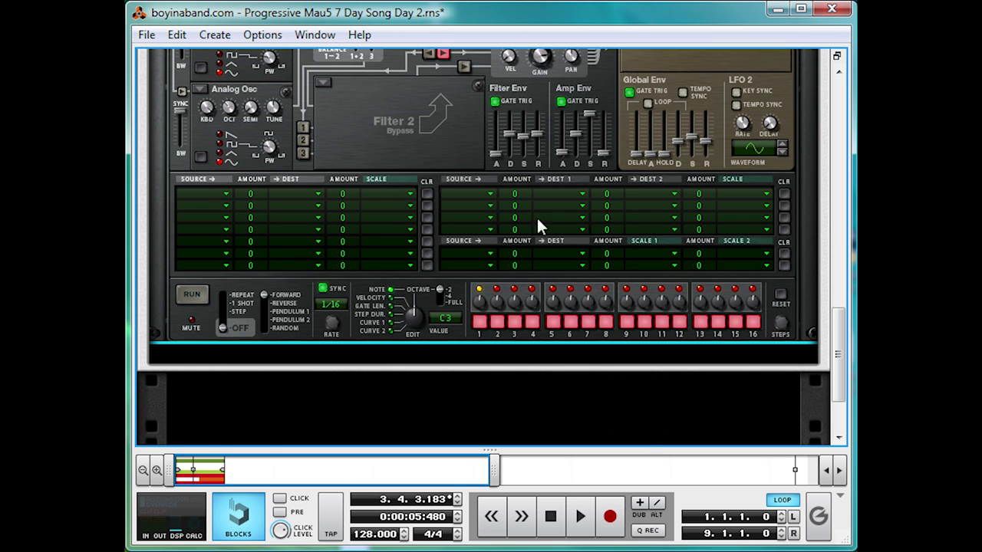
right_click(426, 140)
mouse_move(528, 311)
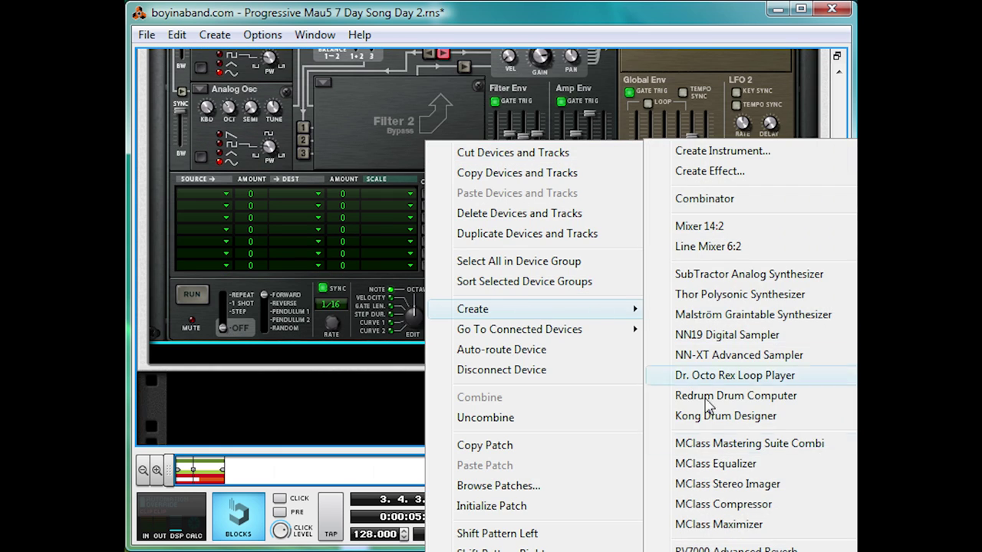
left_click(726, 524)
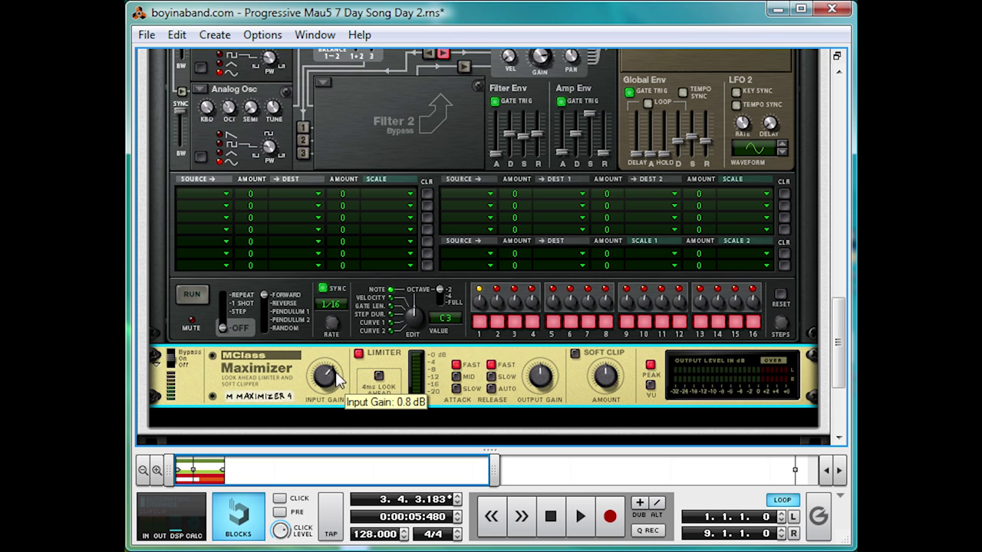
left_click_drag(334, 387, 341, 374)
Step: Audition the maximized sound, then move the Maximizer above the Thor synth
key("space")
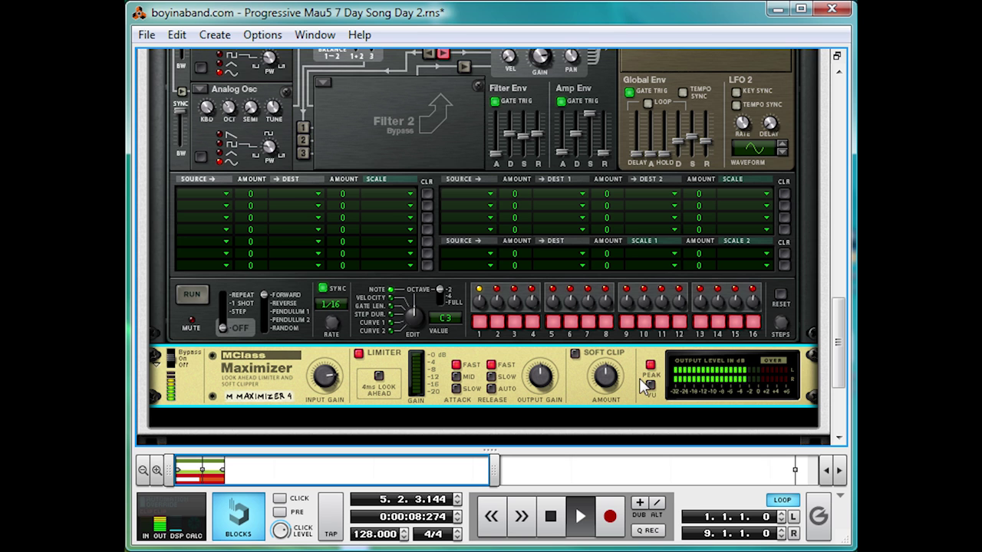
key("space")
left_click_drag(167, 395, 222, 239)
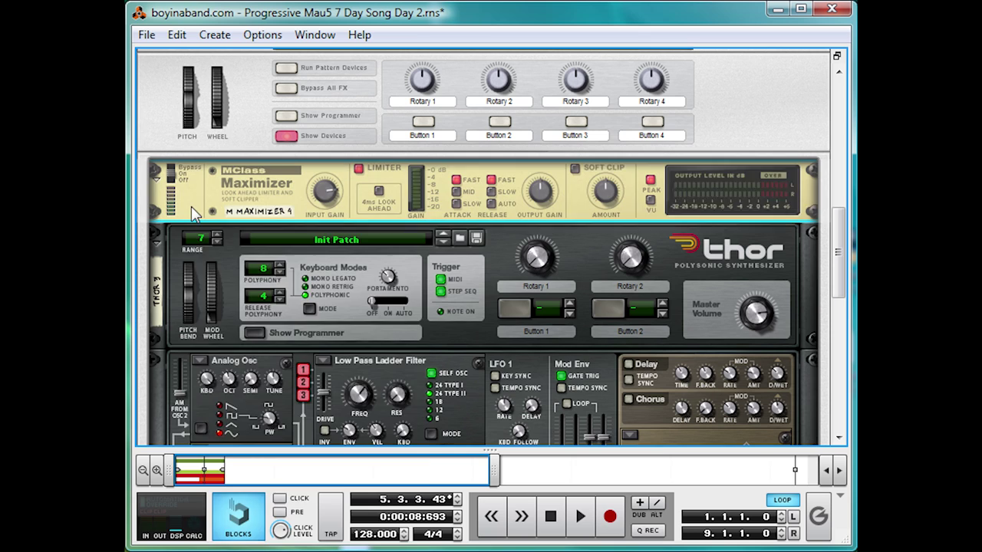
right_click(195, 211)
Step: Add an MClass Compressor to Sub and place it above the Maximizer
mouse_move(286, 376)
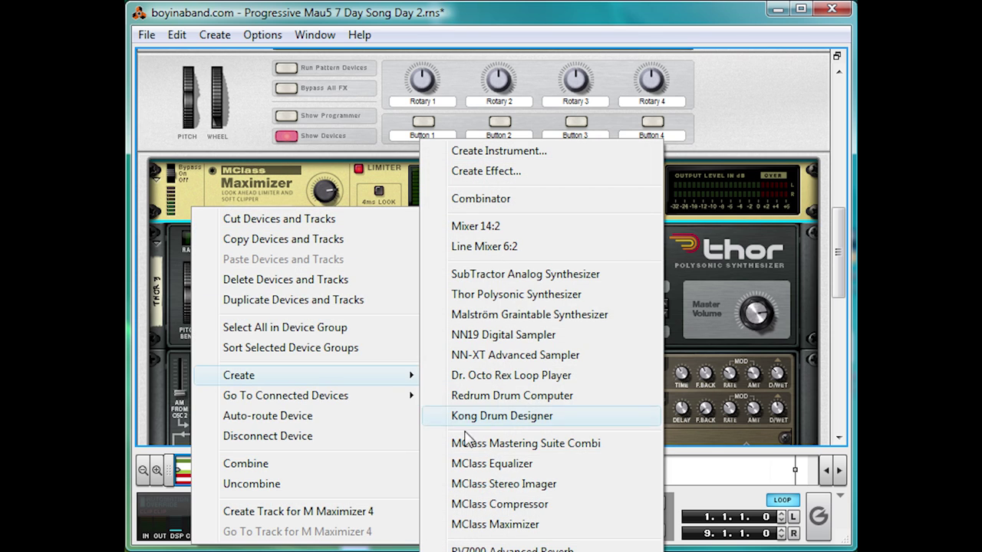
left_click(470, 504)
left_click_drag(159, 269, 232, 214)
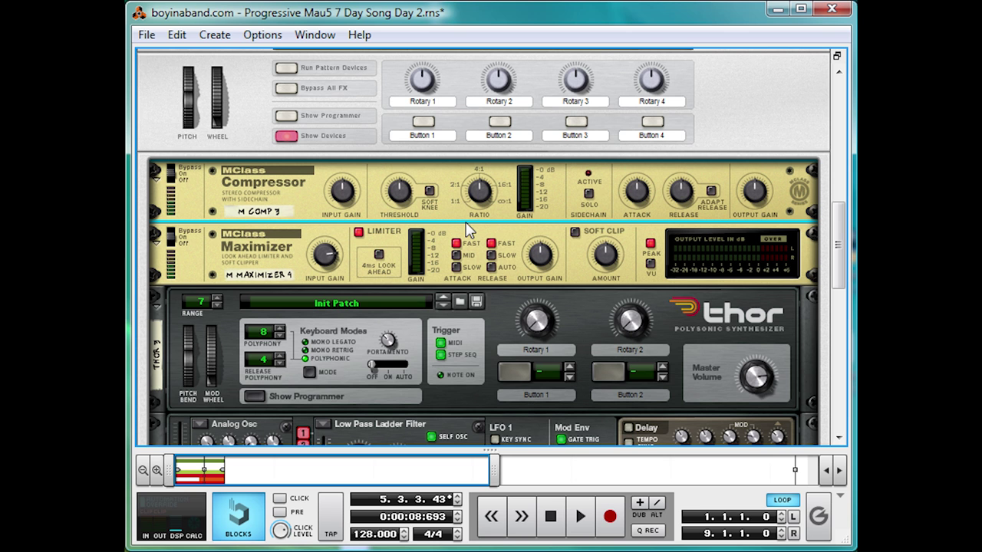
Step: On the rack's rear, cable the Combinator's left input into the compressor's Sidechain In L
scroll(469, 230, "up", 5)
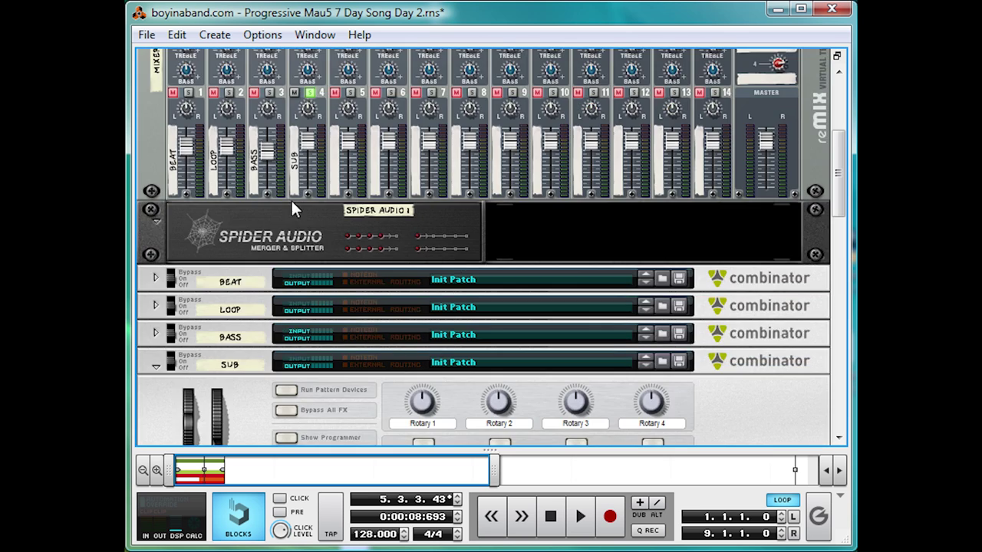
key("Tab")
scroll(414, 261, "down", 5)
key("Tab")
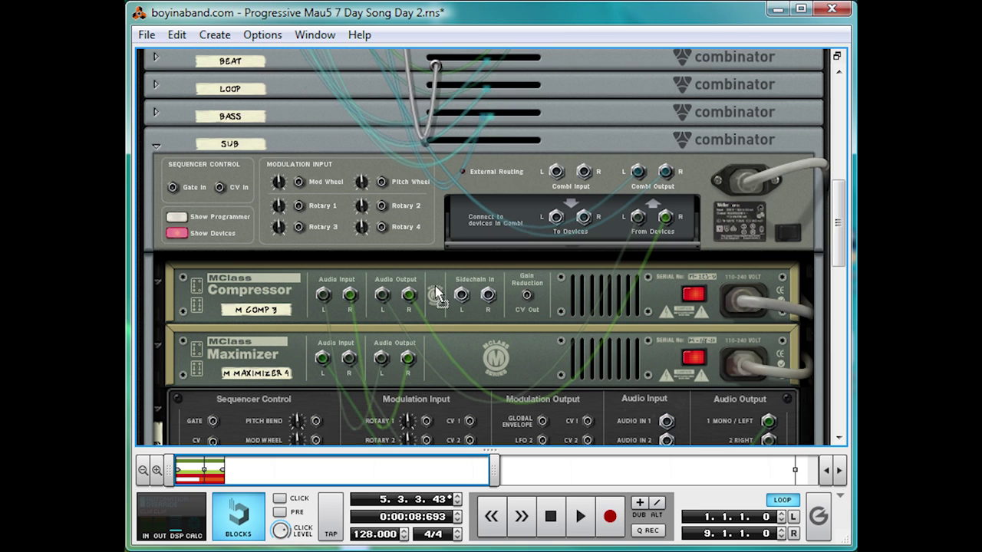
left_click_drag(436, 294, 565, 176)
left_click(557, 217)
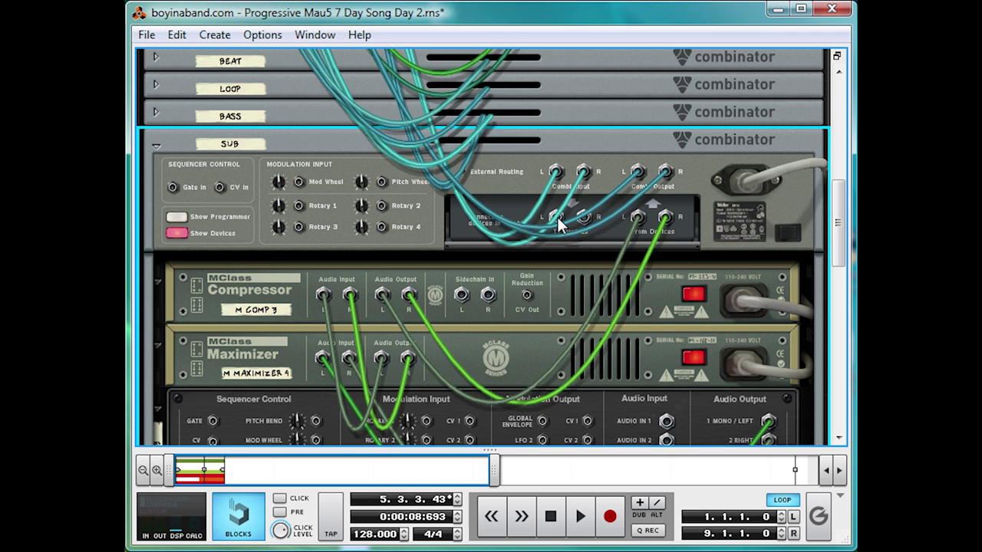
left_click_drag(557, 217, 459, 299)
Step: Lower the compressor threshold to about -36 dB and audition the sub-bass over several playbacks
key("Tab")
scroll(382, 291, "up", 5)
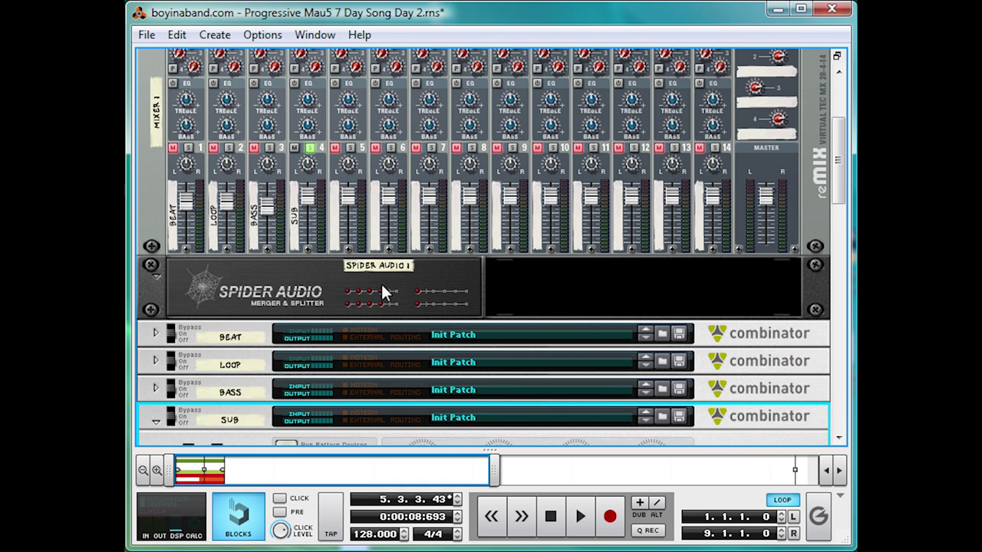
scroll(279, 191, "down", 10)
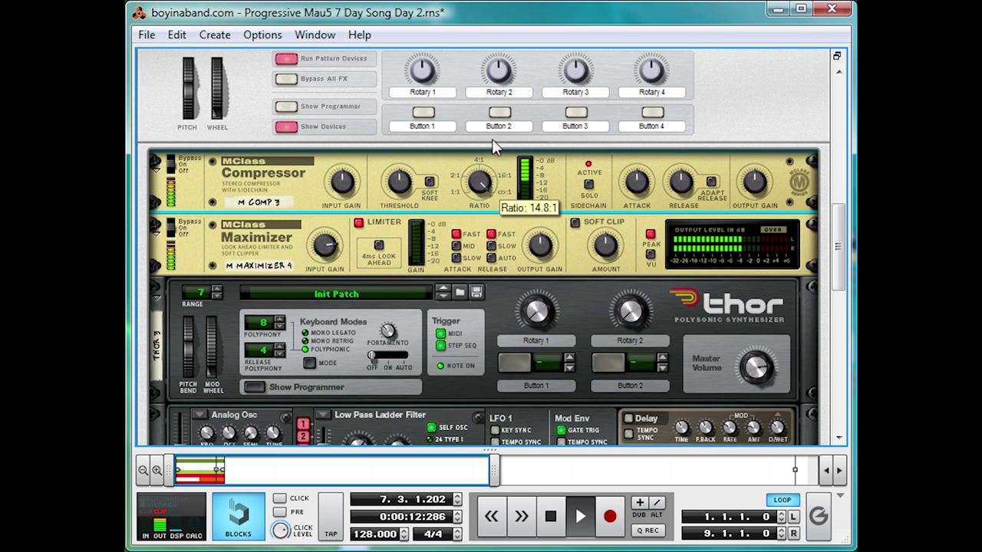
left_click_drag(401, 184, 378, 266)
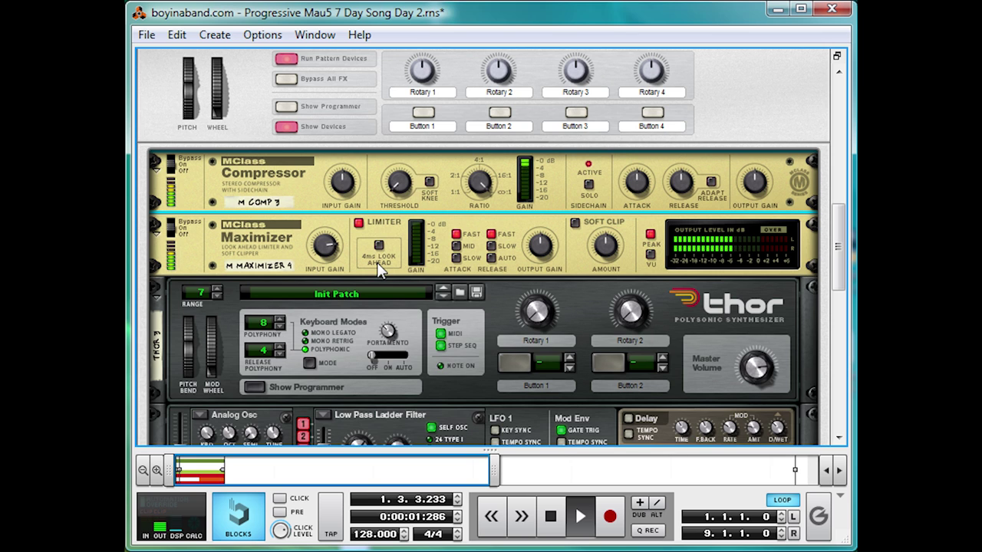
key("space")
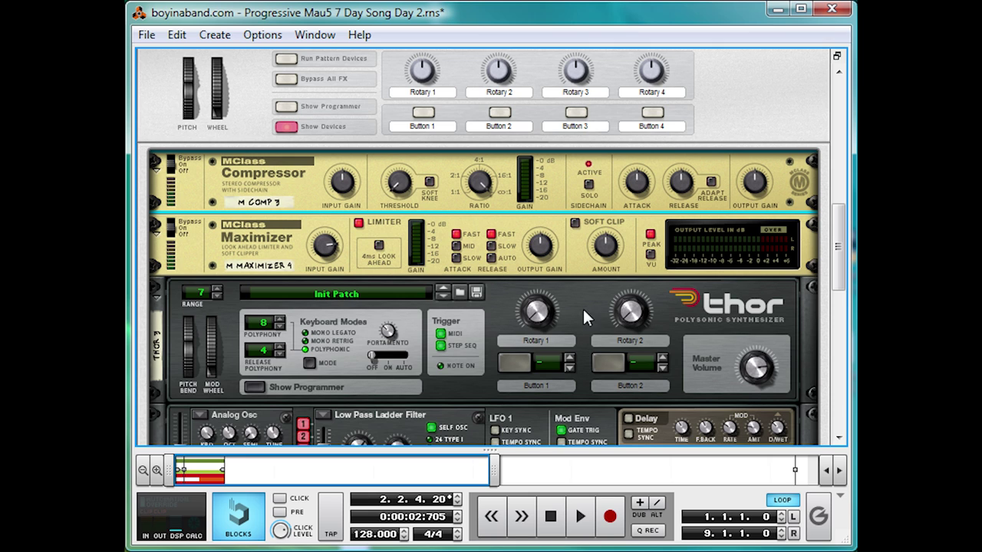
key("space")
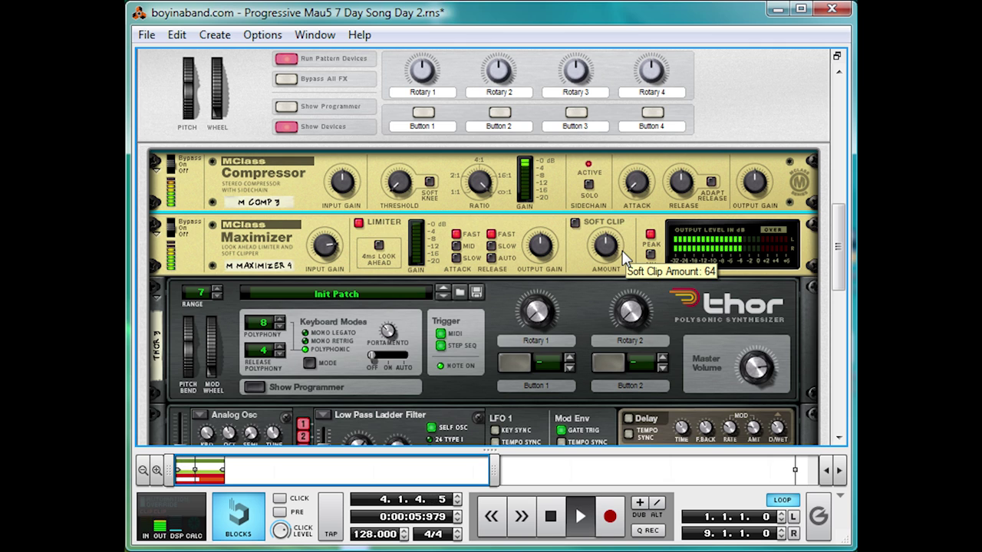
key("space")
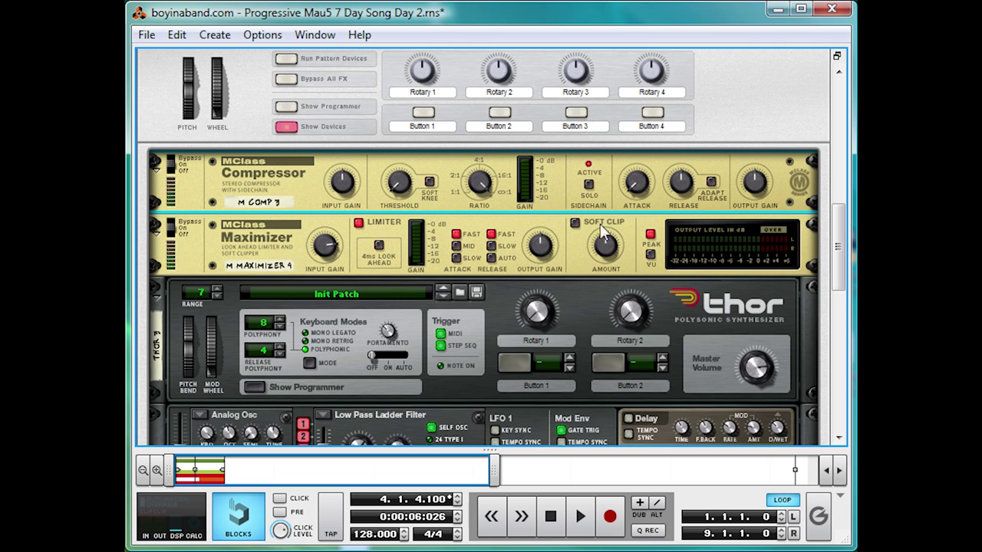
key("space")
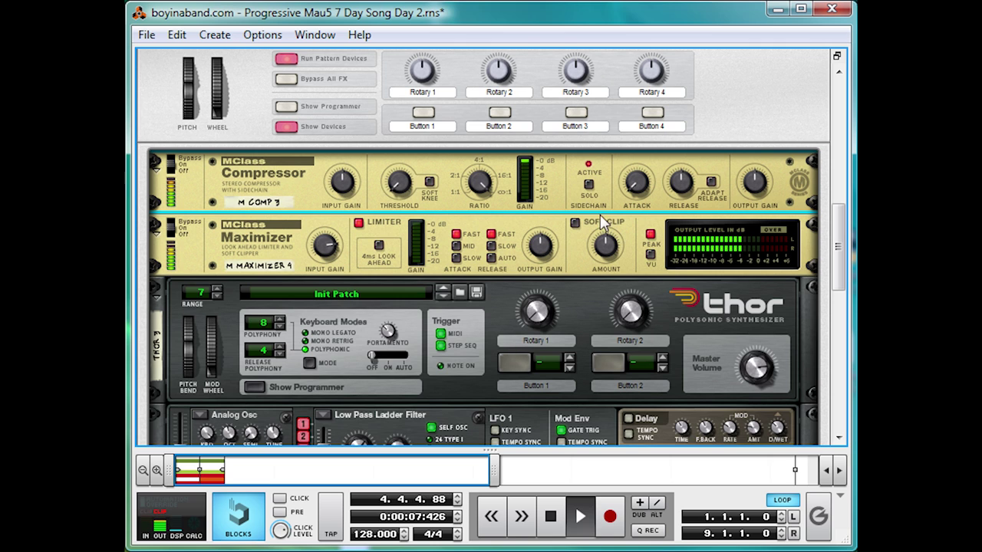
key("space")
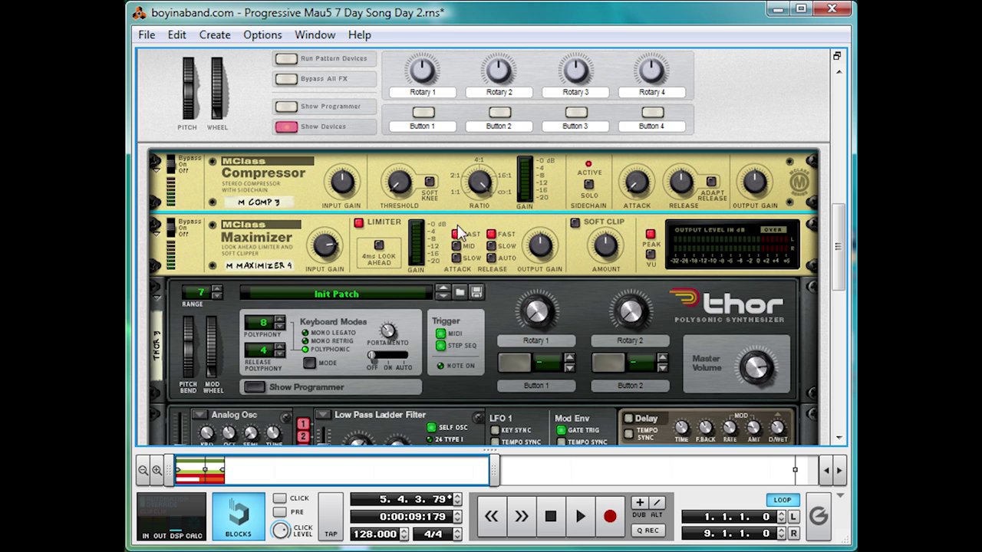
Step: Add an ECF-42 filter and move it to the top of the Sub combinator
right_click(261, 187)
mouse_move(340, 355)
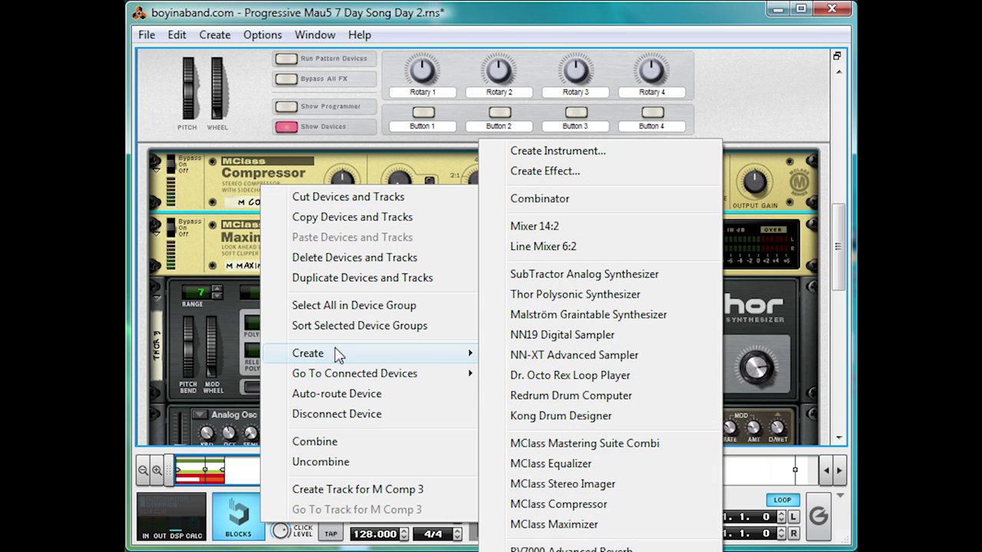
left_click(568, 549)
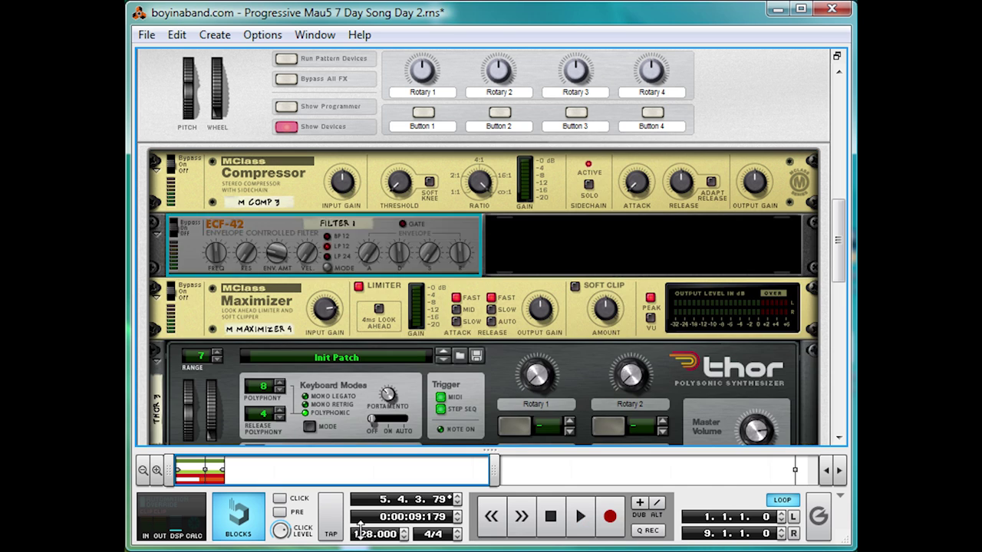
left_click_drag(170, 207, 172, 207)
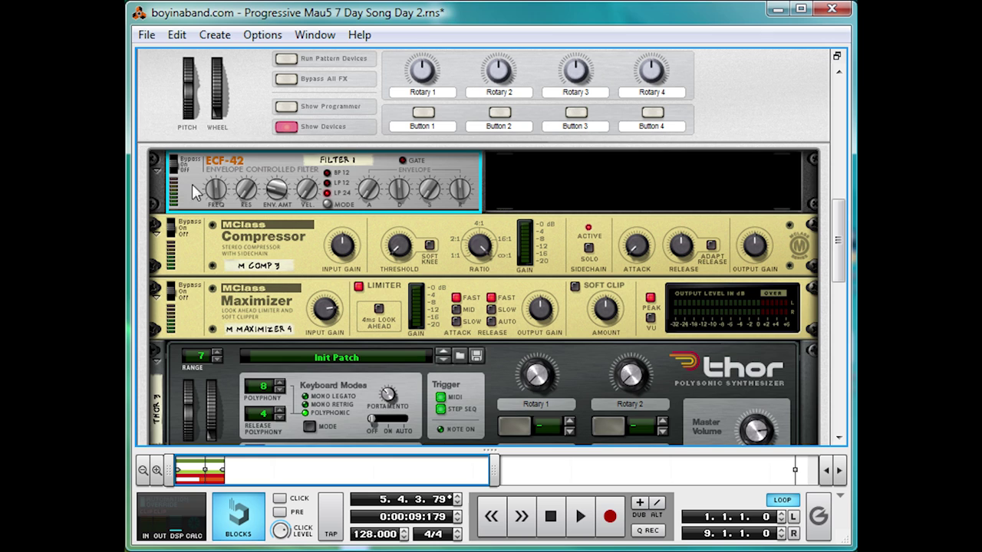
Step: During playback, compare the filter bypassed and active, then lower its cutoff to about 46
mouse_move(217, 193)
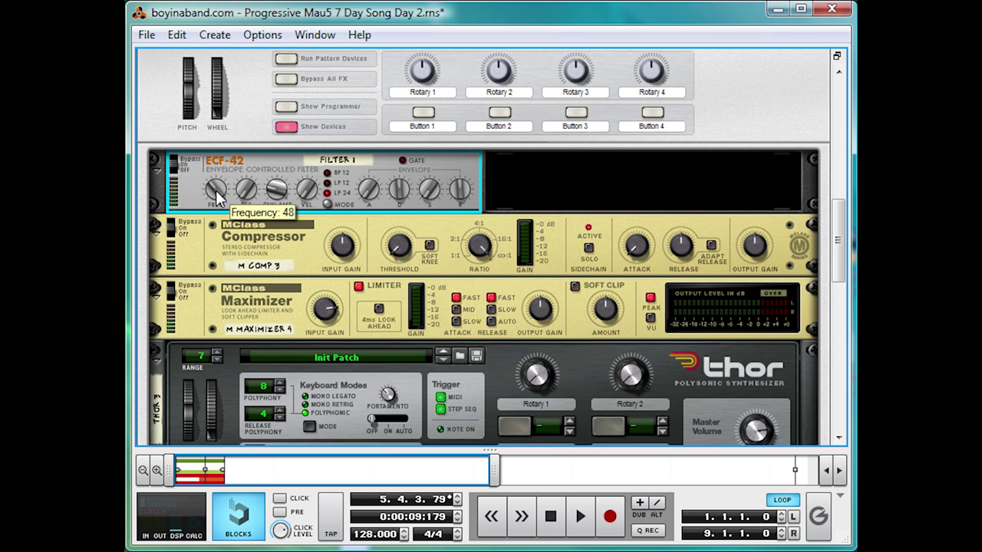
key("space")
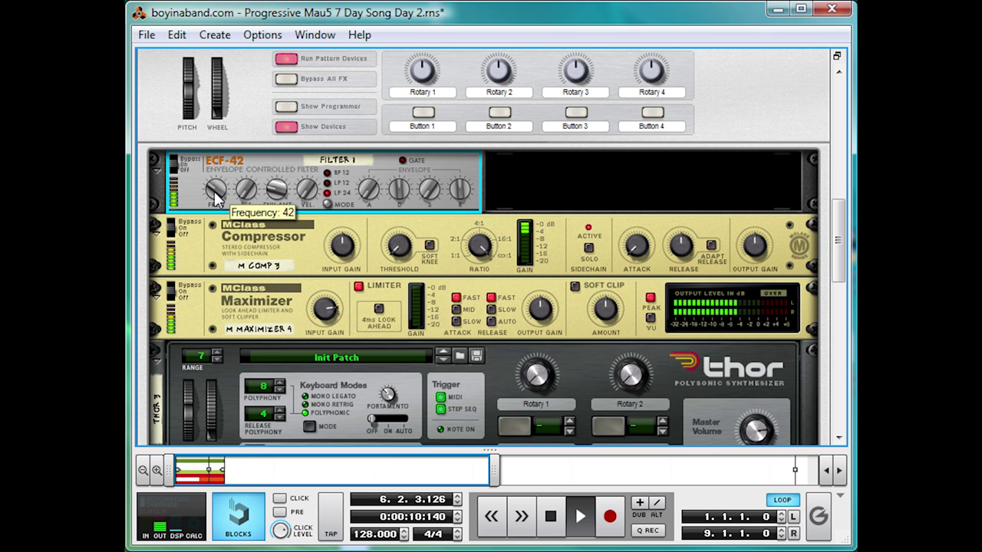
left_click(174, 157)
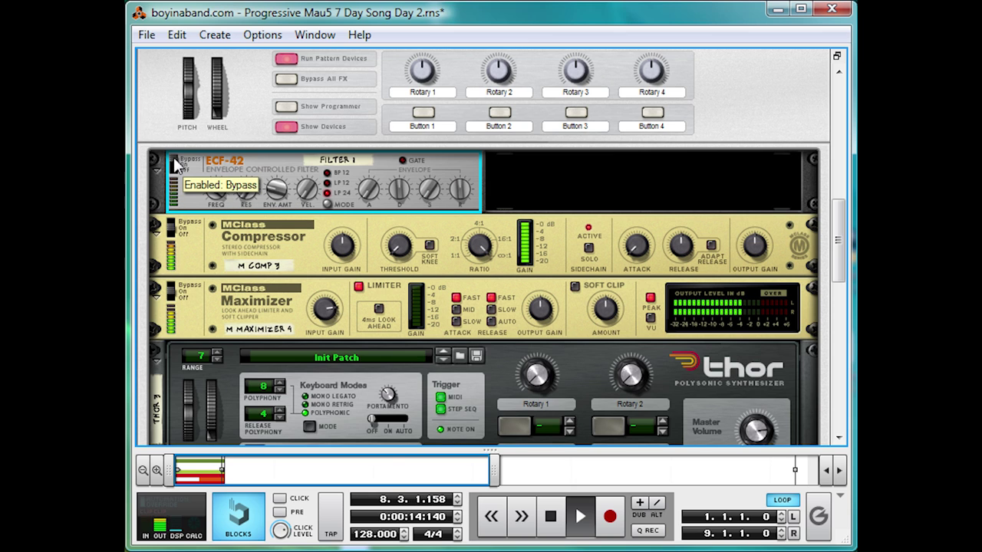
left_click(173, 159)
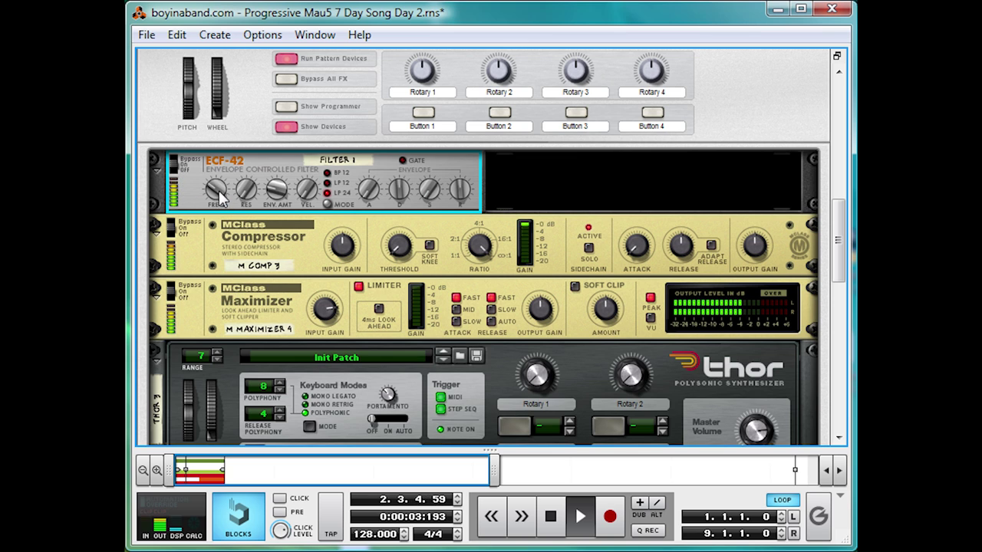
mouse_move(215, 192)
left_mouse_down()
mouse_move(206, 201)
mouse_move(216, 192)
left_mouse_up()
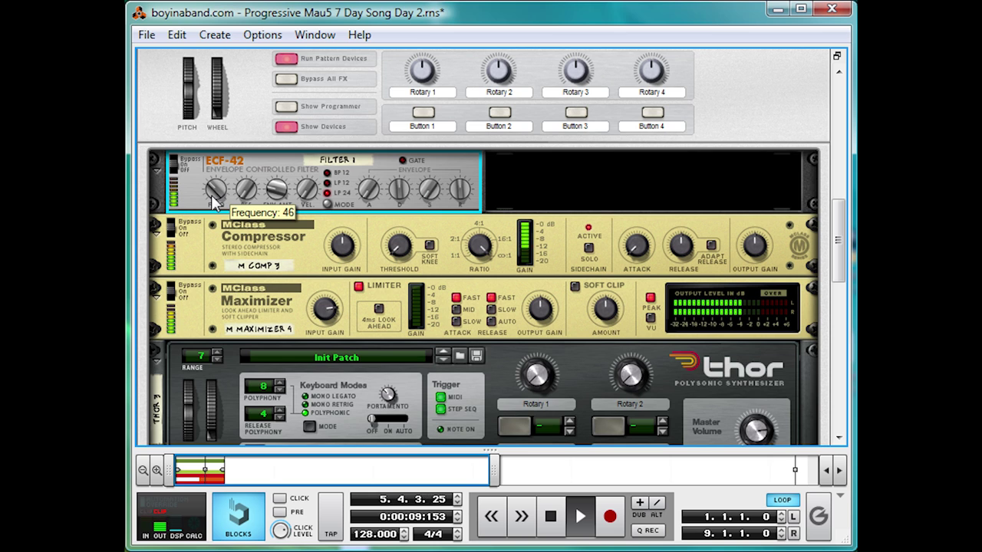
key("space")
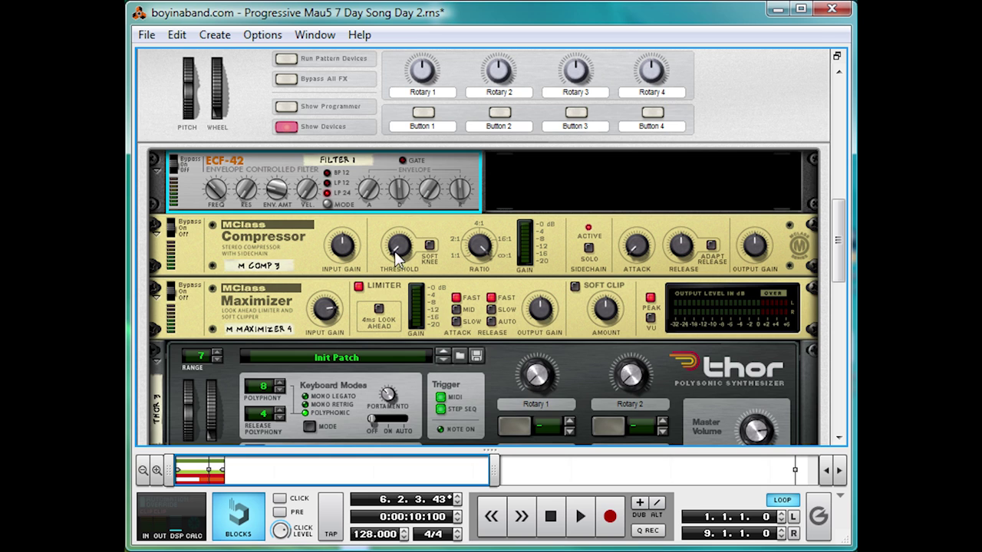
Step: Unsolo reMix channels 1 and 4 (Beat and Sub) and play the full mix
scroll(394, 283, "up", 3)
scroll(393, 282, "up", 6)
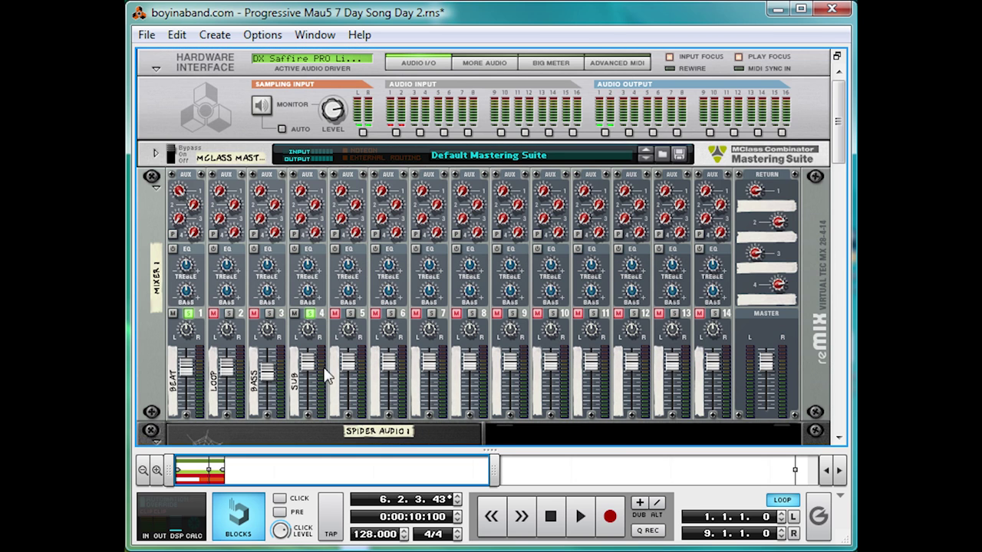
scroll(427, 365, "down", 1)
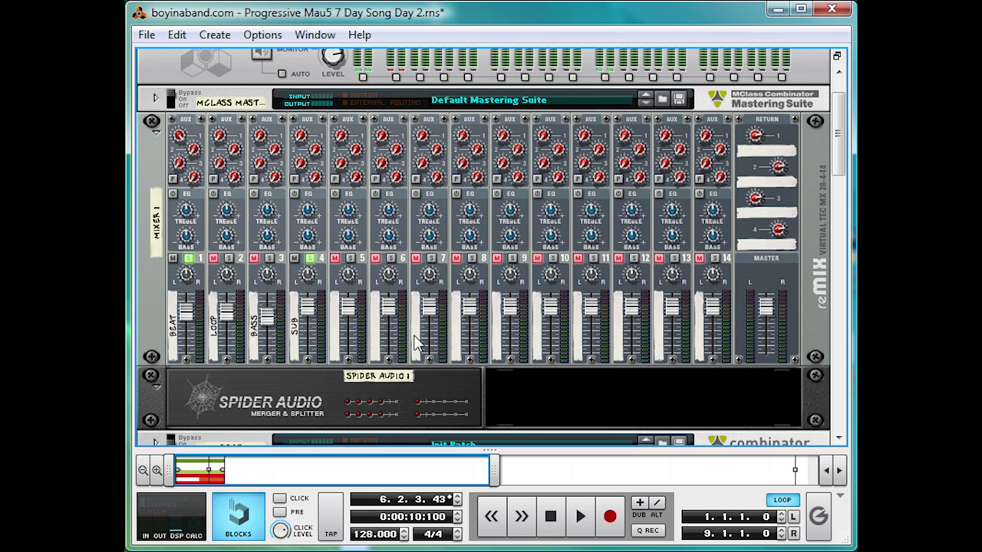
left_click(309, 258)
key("space")
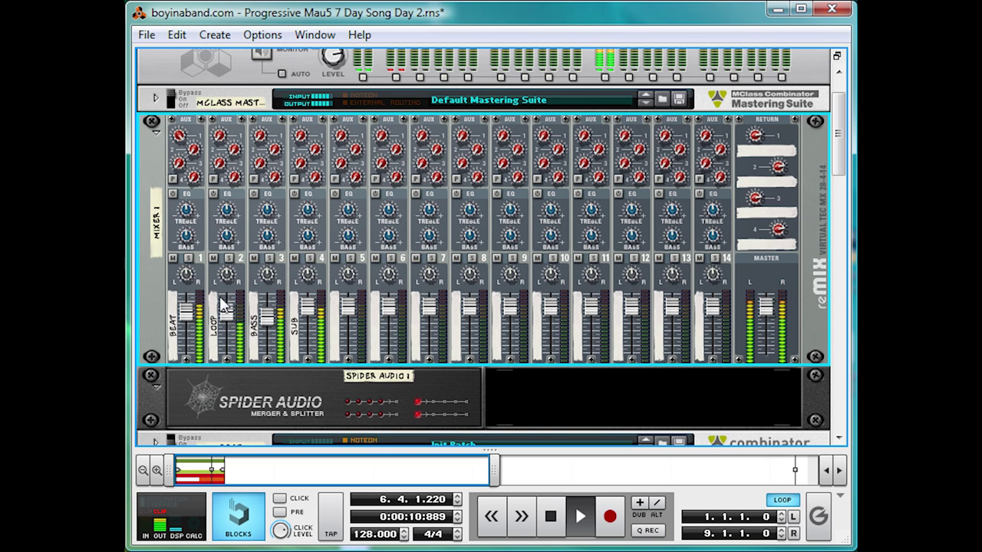